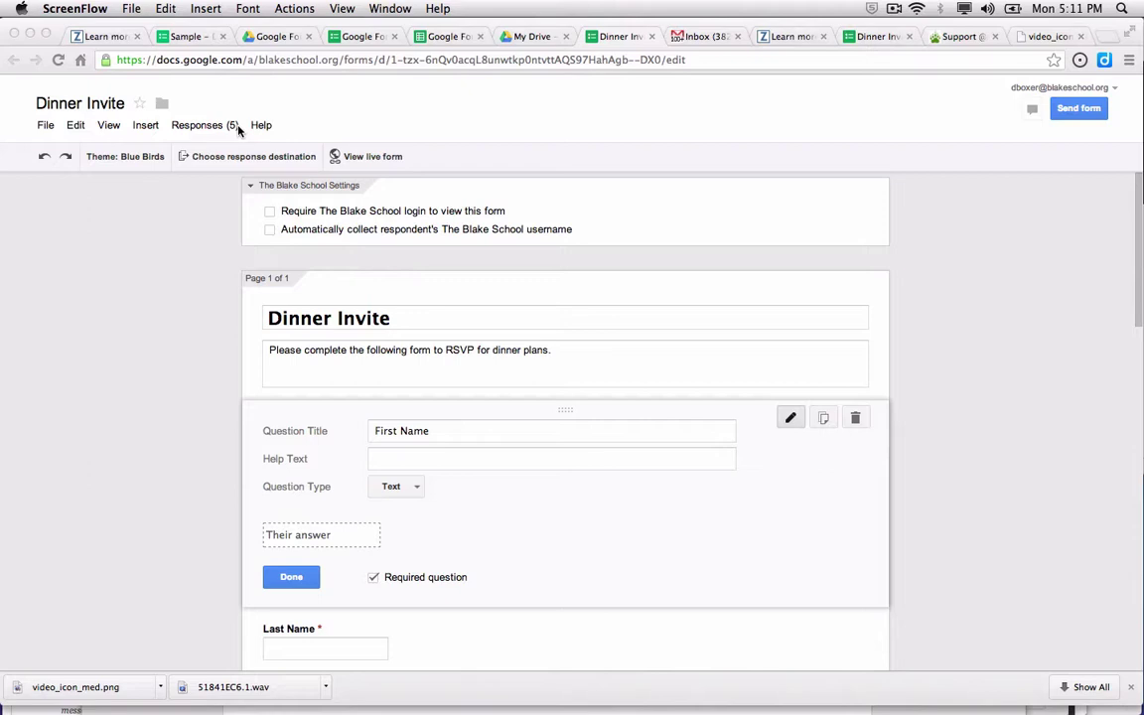
Focus the Dinner Invite form and open its Responses (5) options.
click(210, 127)
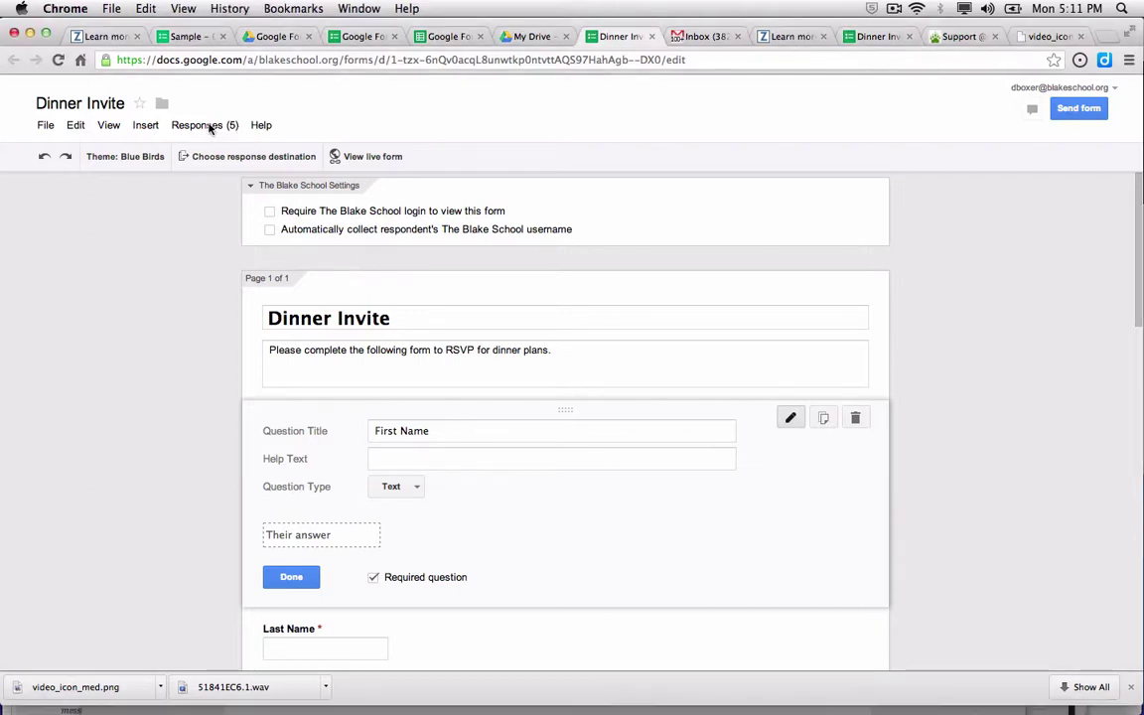
click(210, 126)
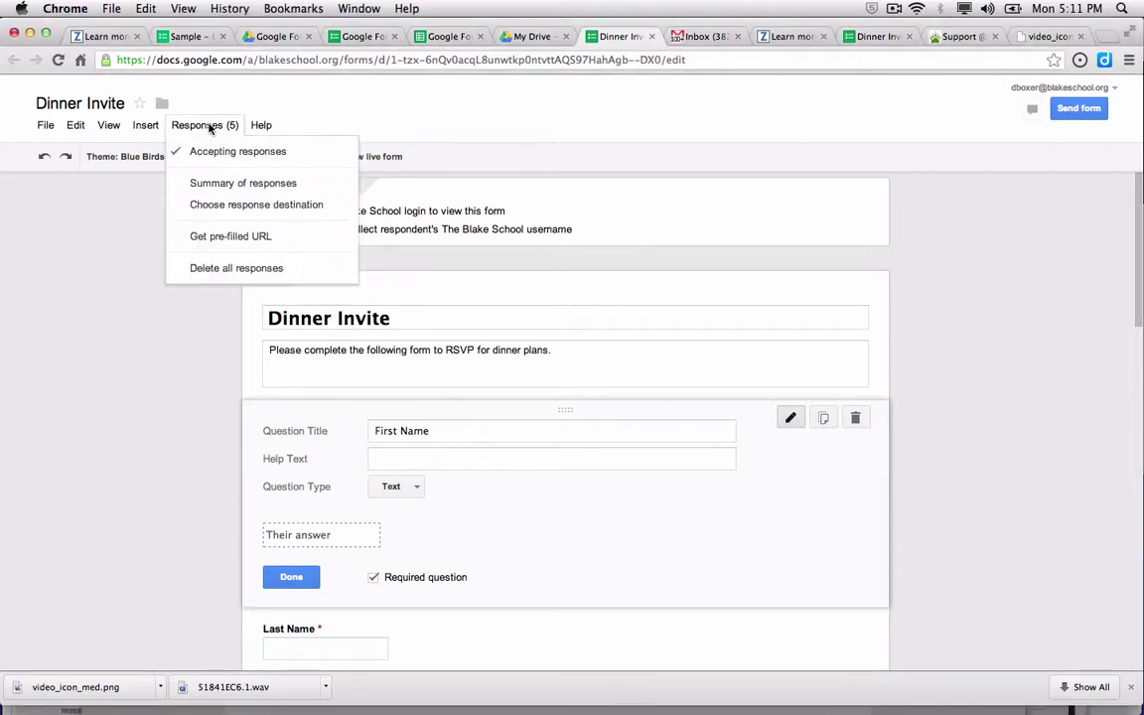
Open the summary of the 5 responses and browse the ratings, feedback and daily-response charts.
click(215, 185)
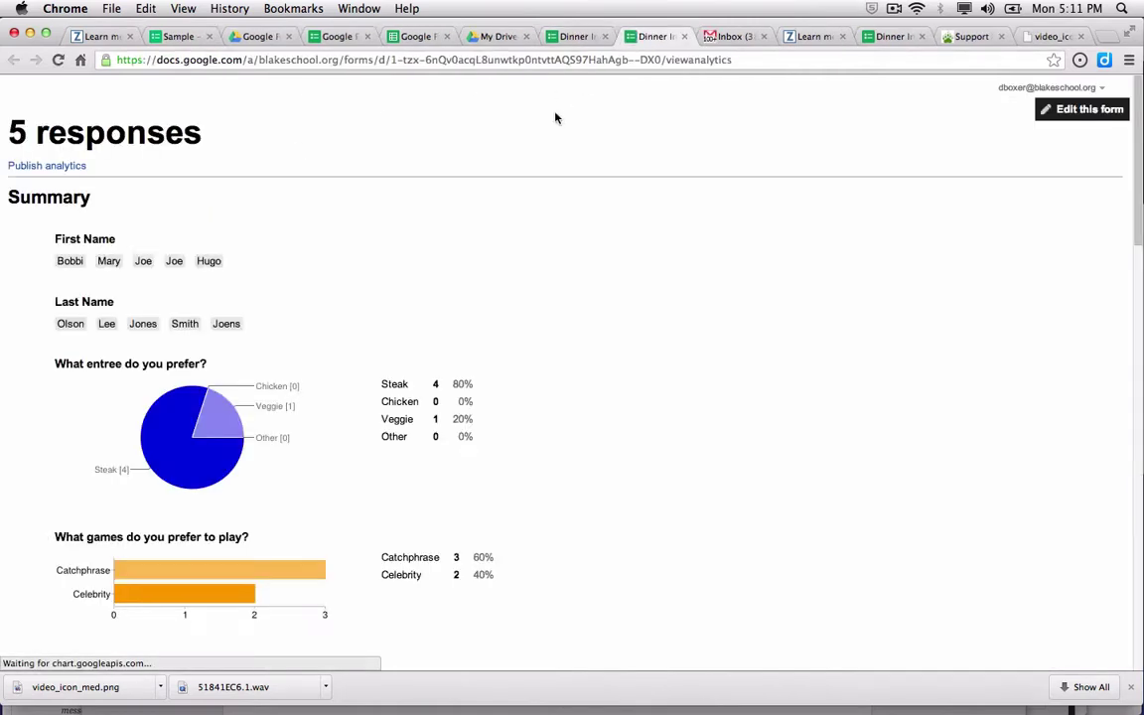
drag(10, 129, 239, 103)
scroll(159, 253, down, 2)
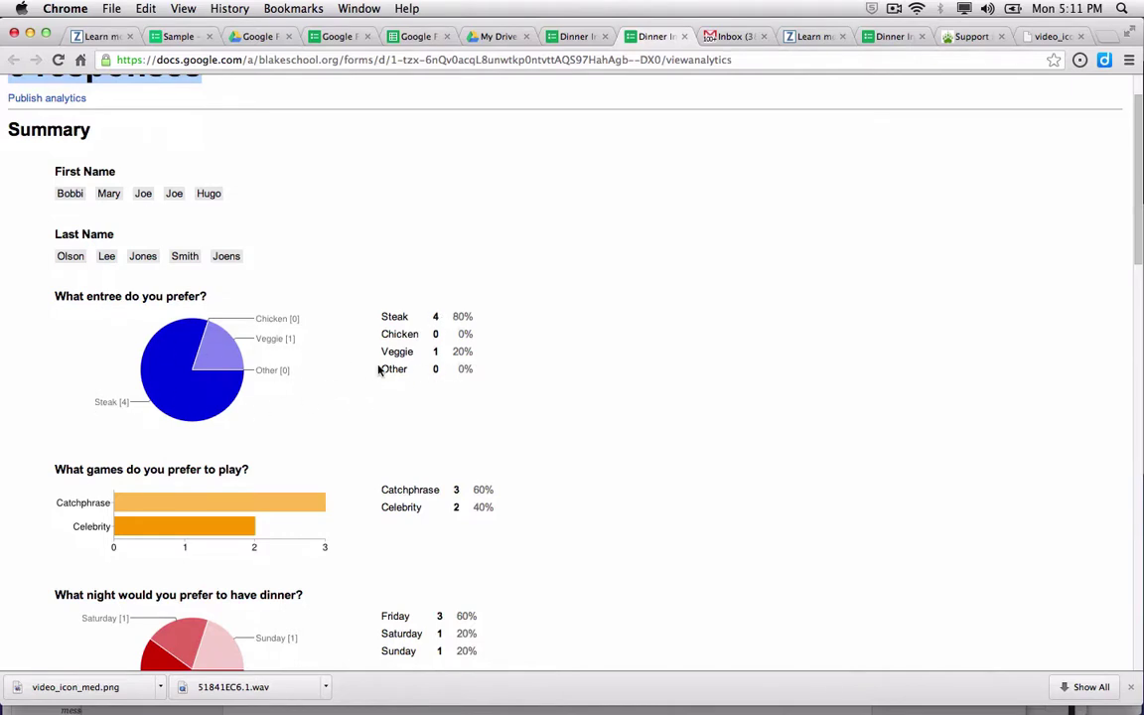
scroll(379, 369, down, 2)
scroll(377, 370, down, 2)
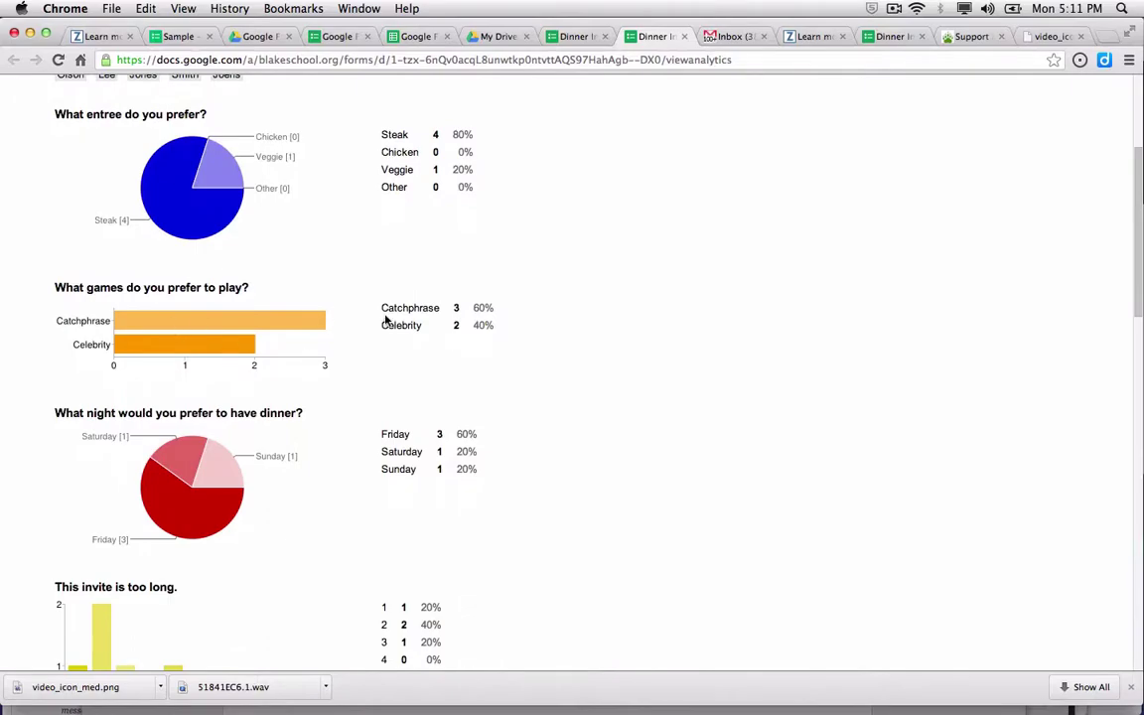
scroll(386, 320, down, 4)
scroll(386, 320, down, 14)
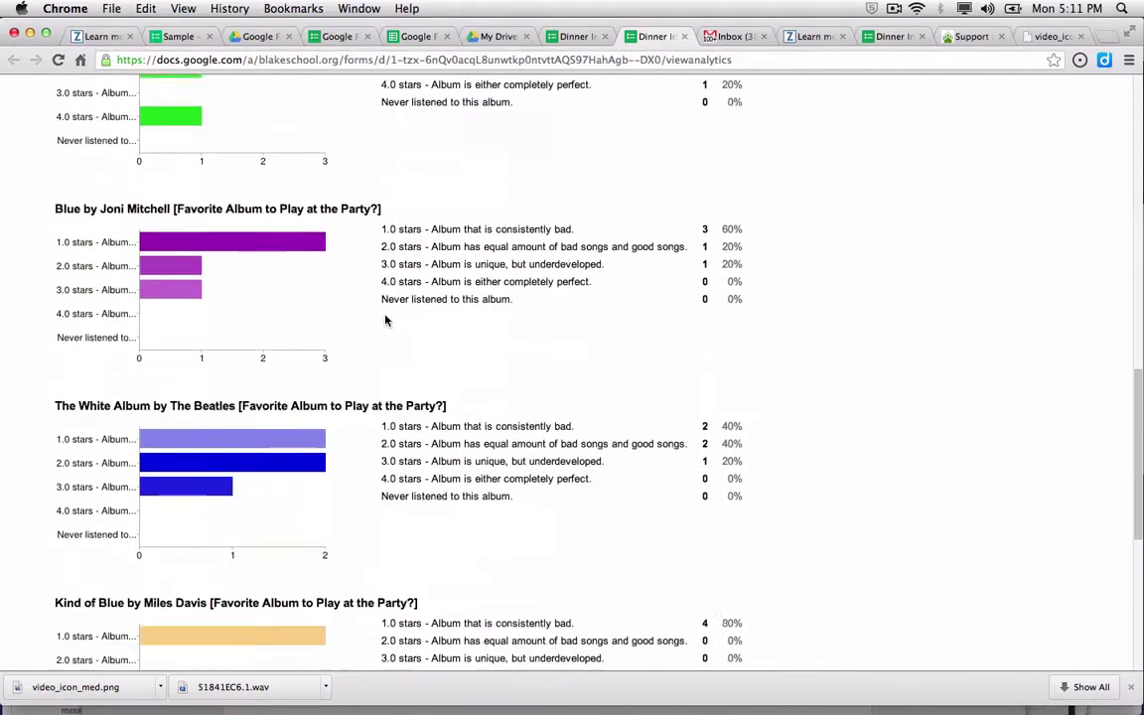
scroll(386, 318, down, 7)
scroll(386, 320, up, 17)
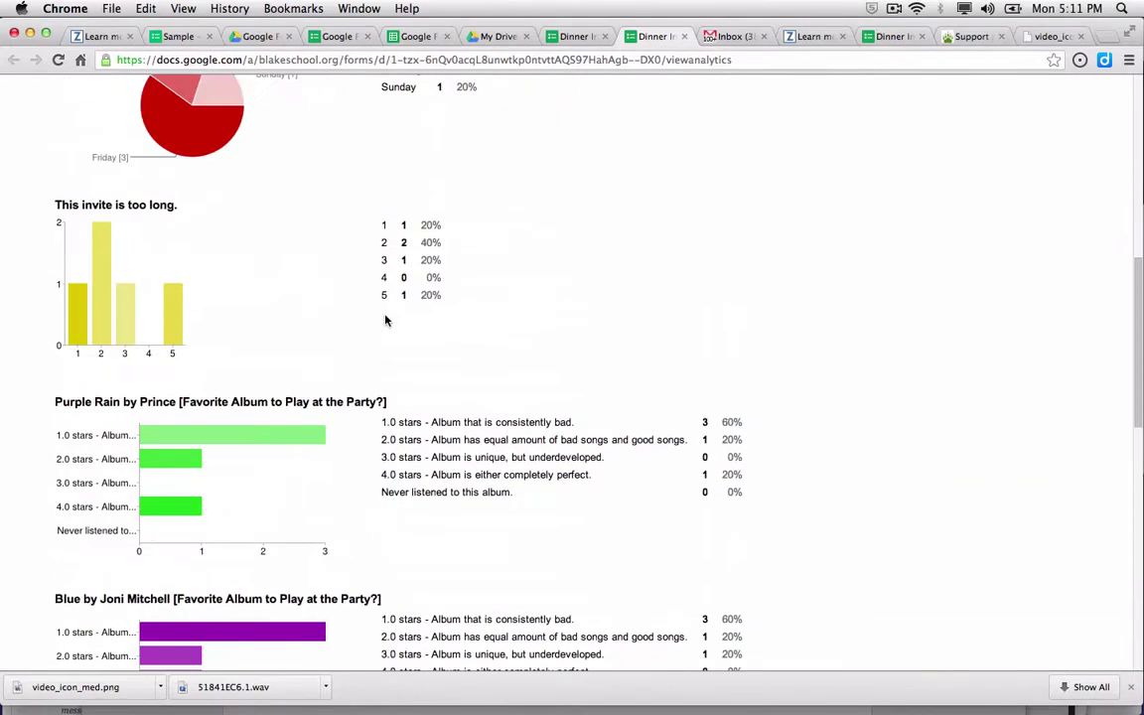
scroll(387, 320, up, 1)
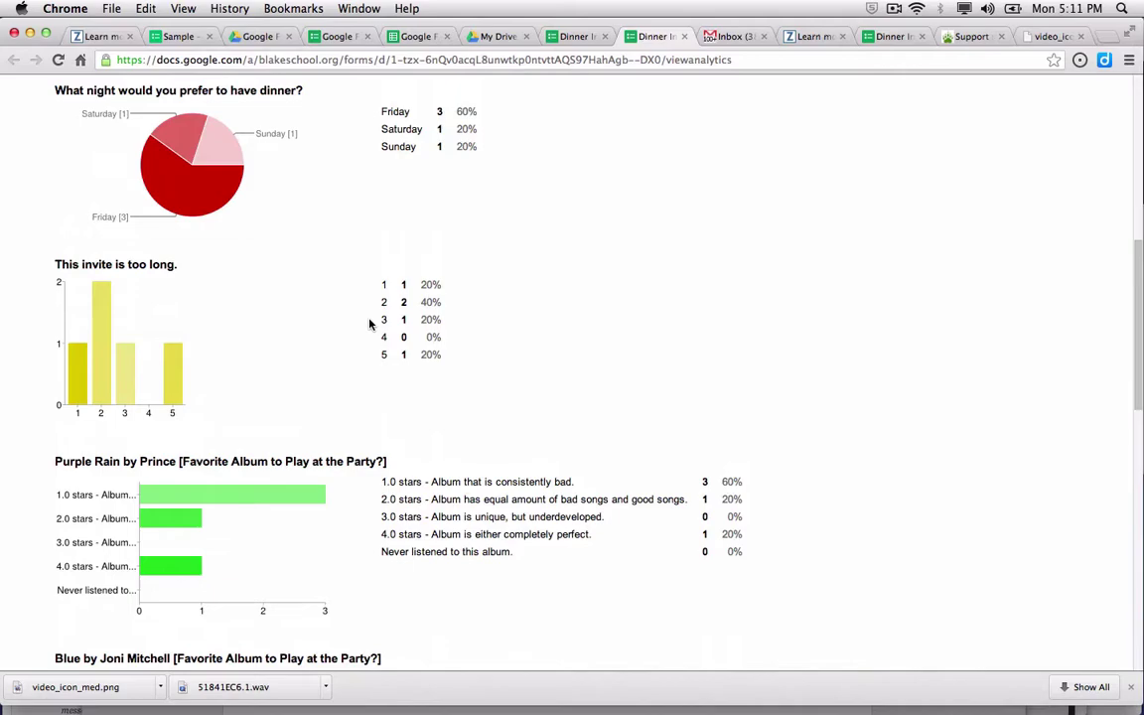
scroll(369, 323, down, 8)
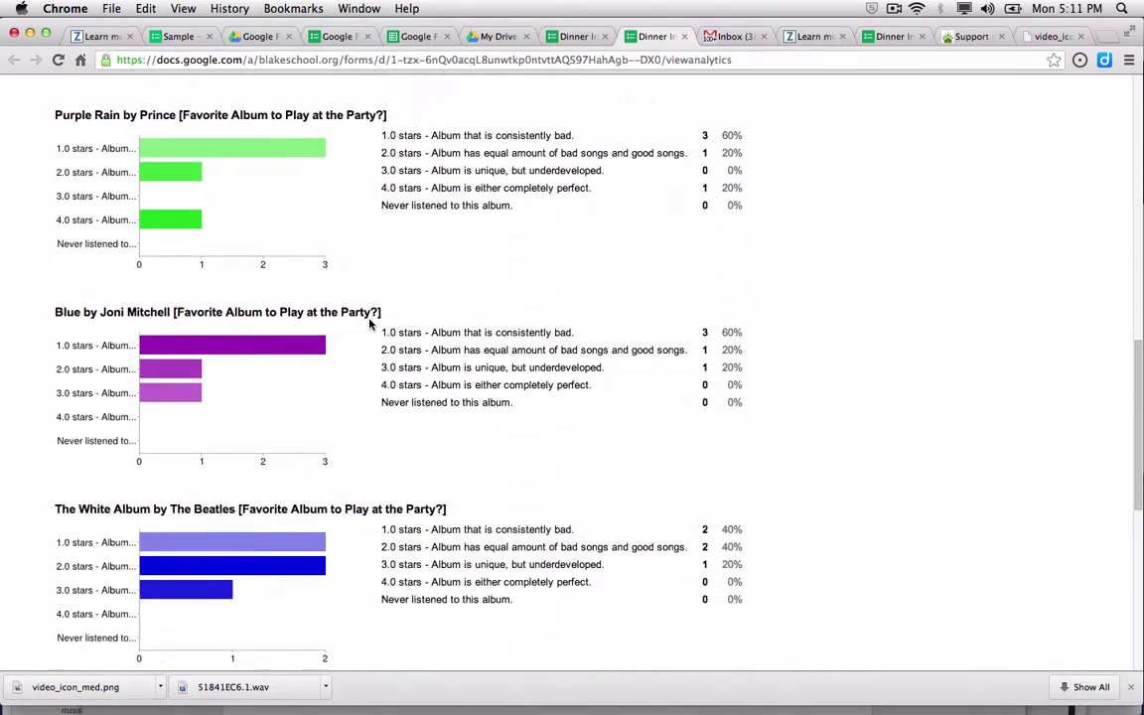
scroll(370, 323, down, 8)
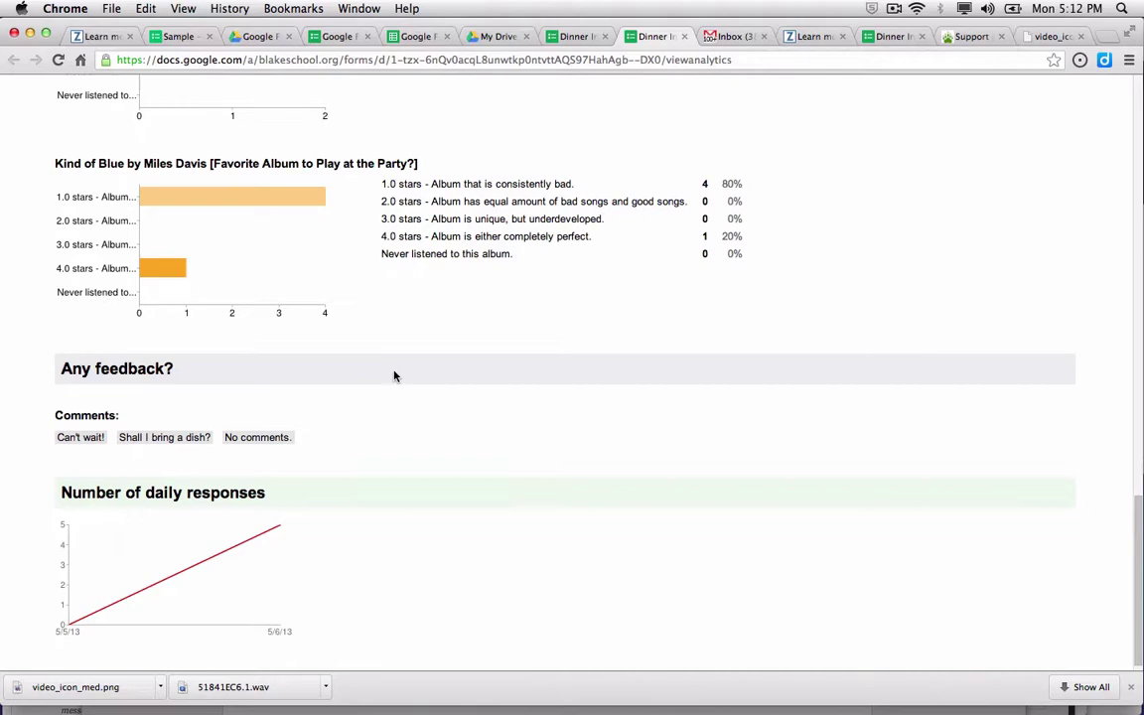
scroll(442, 447, up, 10)
scroll(442, 447, up, 5)
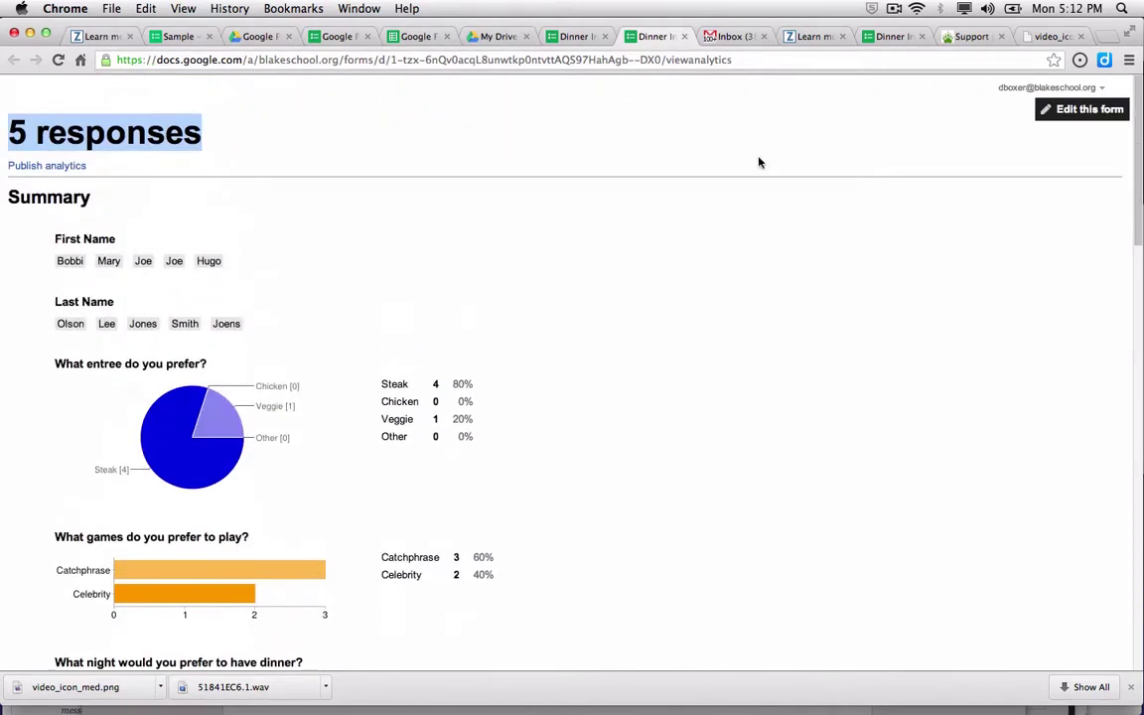
Close the response summary and bring up the response destination settings.
click(684, 36)
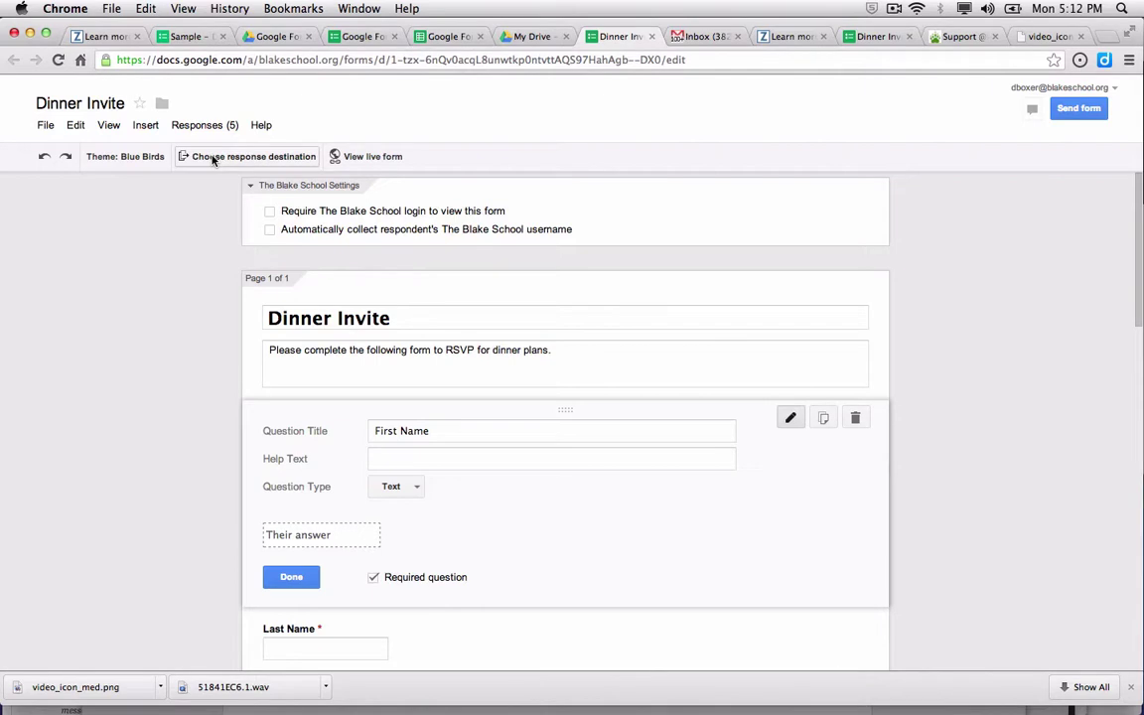
click(213, 158)
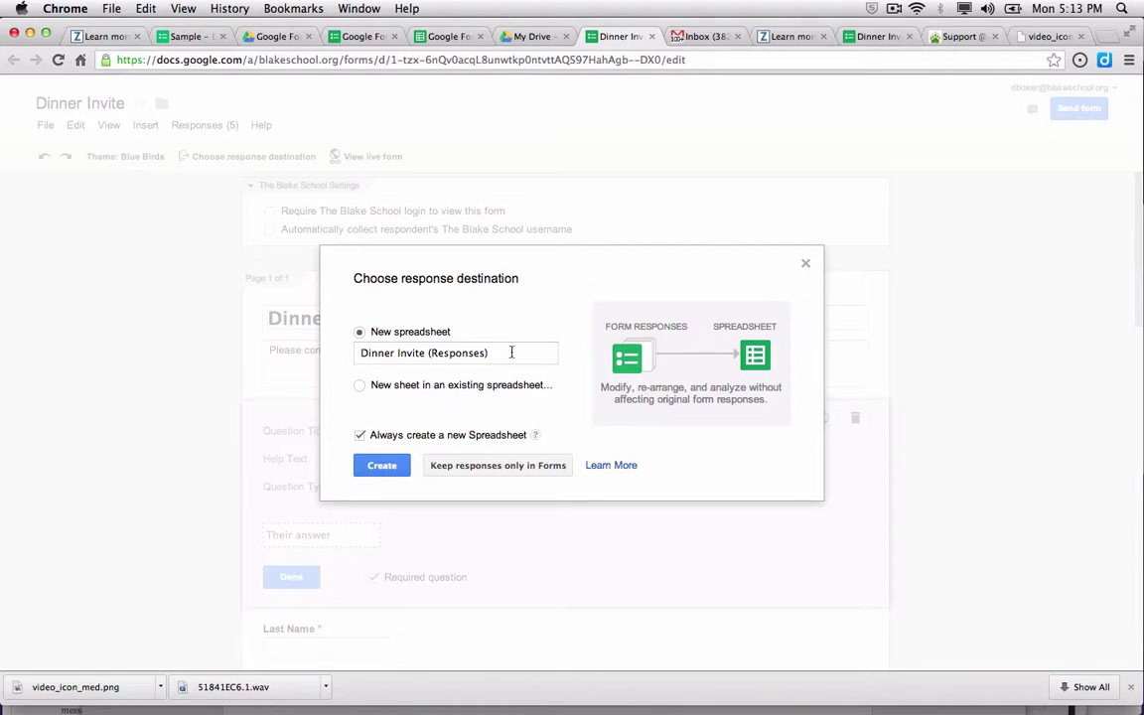
Turn off Always create a new Spreadsheet and create the Dinner Invite (Responses) spreadsheet.
click(382, 438)
click(383, 465)
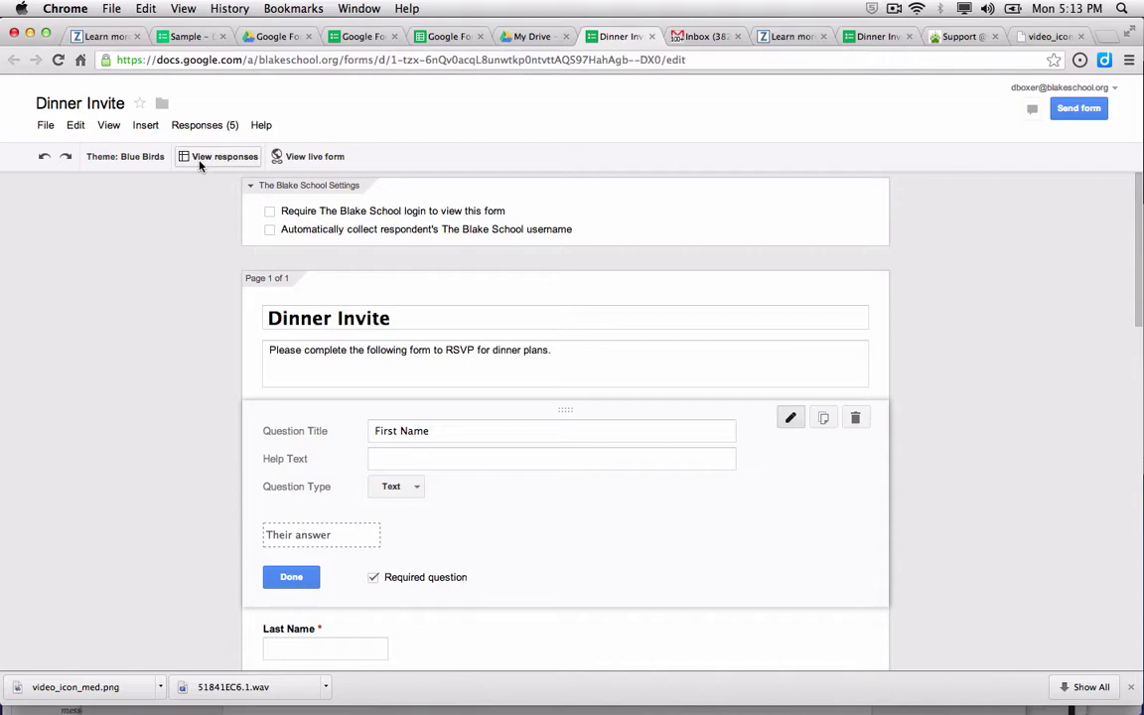
Open the Dinner Invite (Responses) spreadsheet and scroll across its question columns.
click(199, 165)
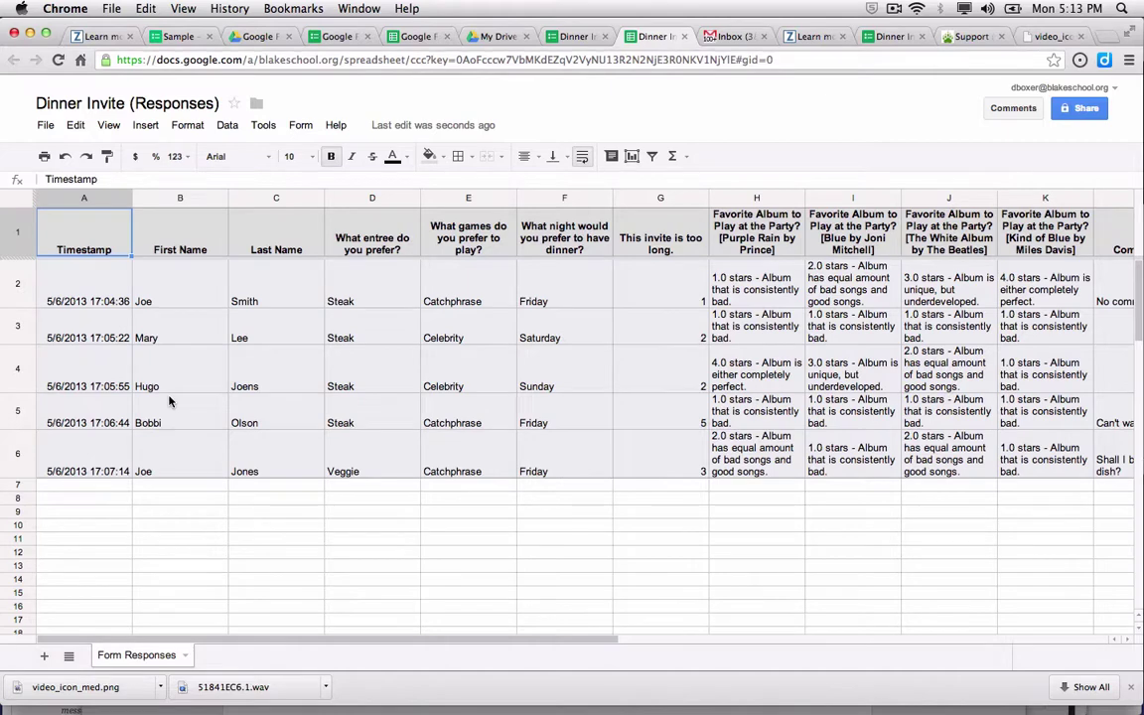
scroll(169, 401, right, 2)
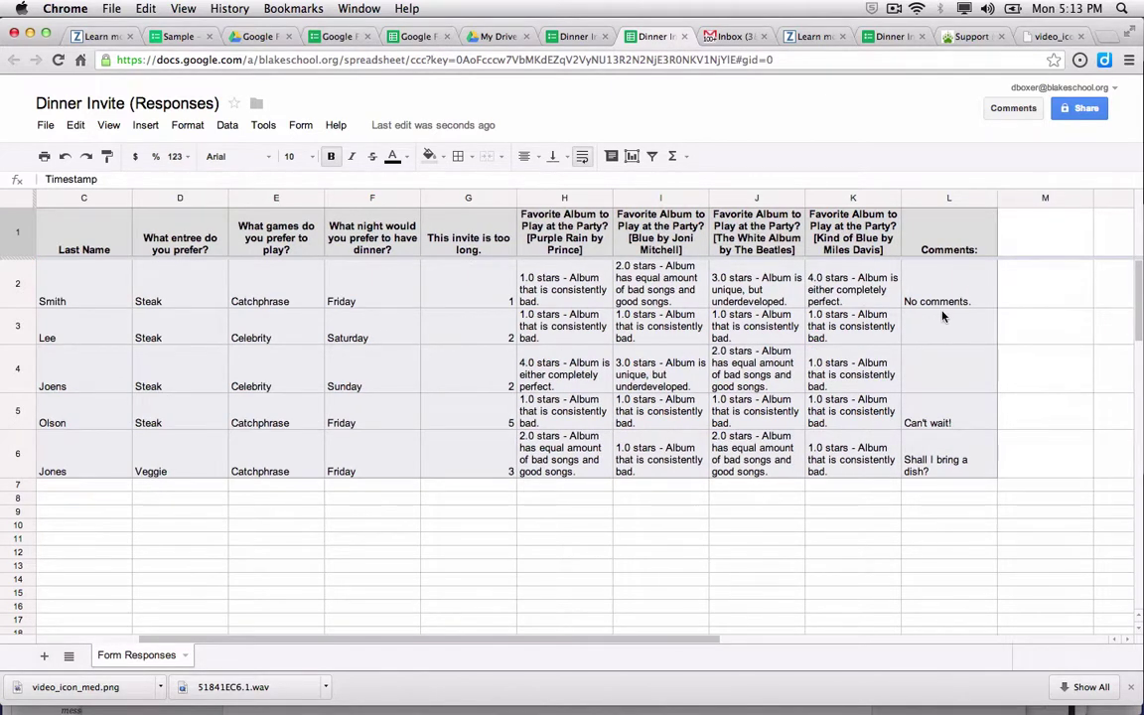
scroll(944, 316, left, 2)
scroll(276, 318, right, 1)
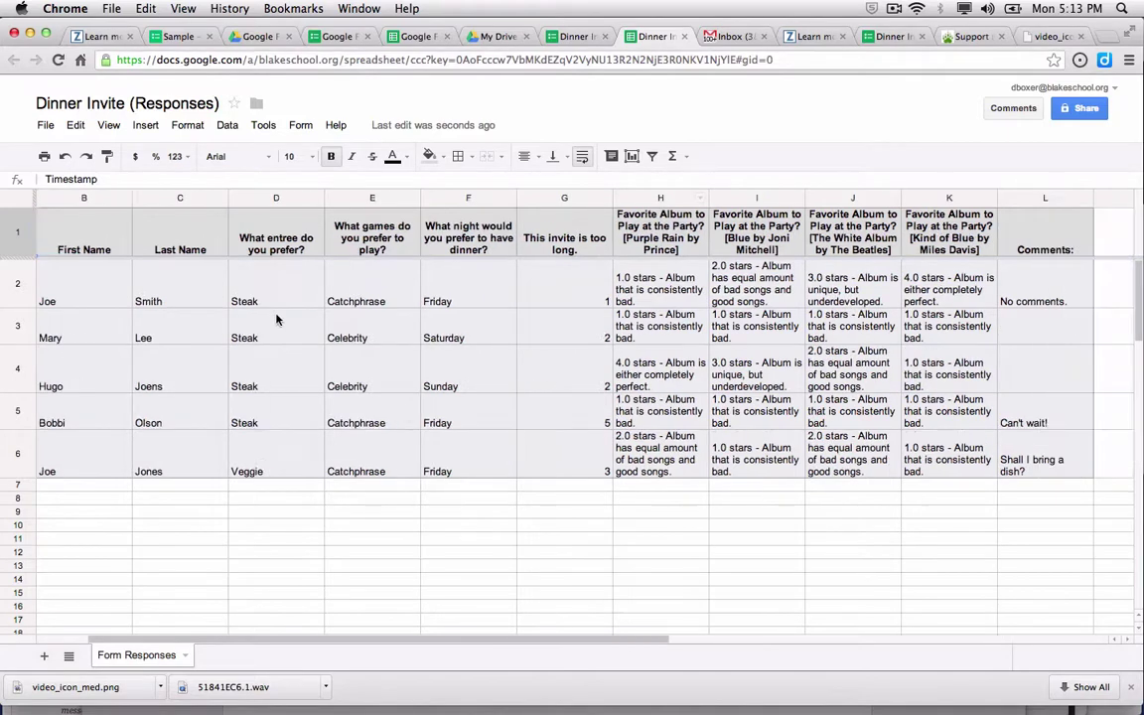
scroll(276, 318, right, 5)
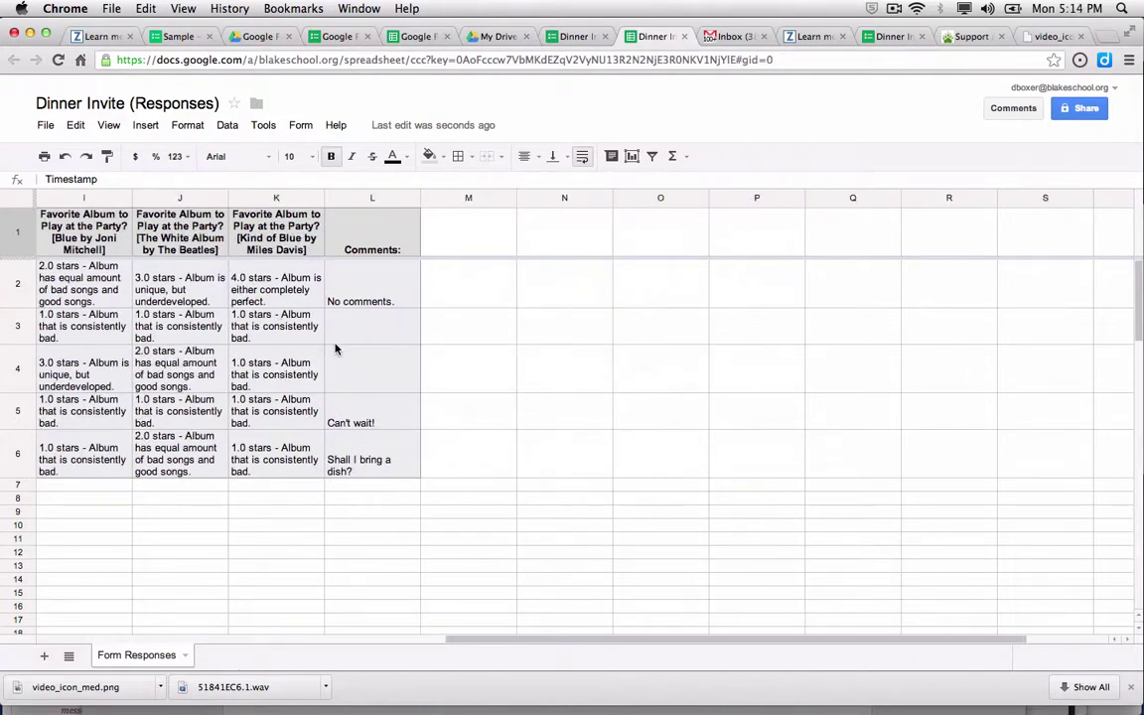
scroll(335, 348, left, 6)
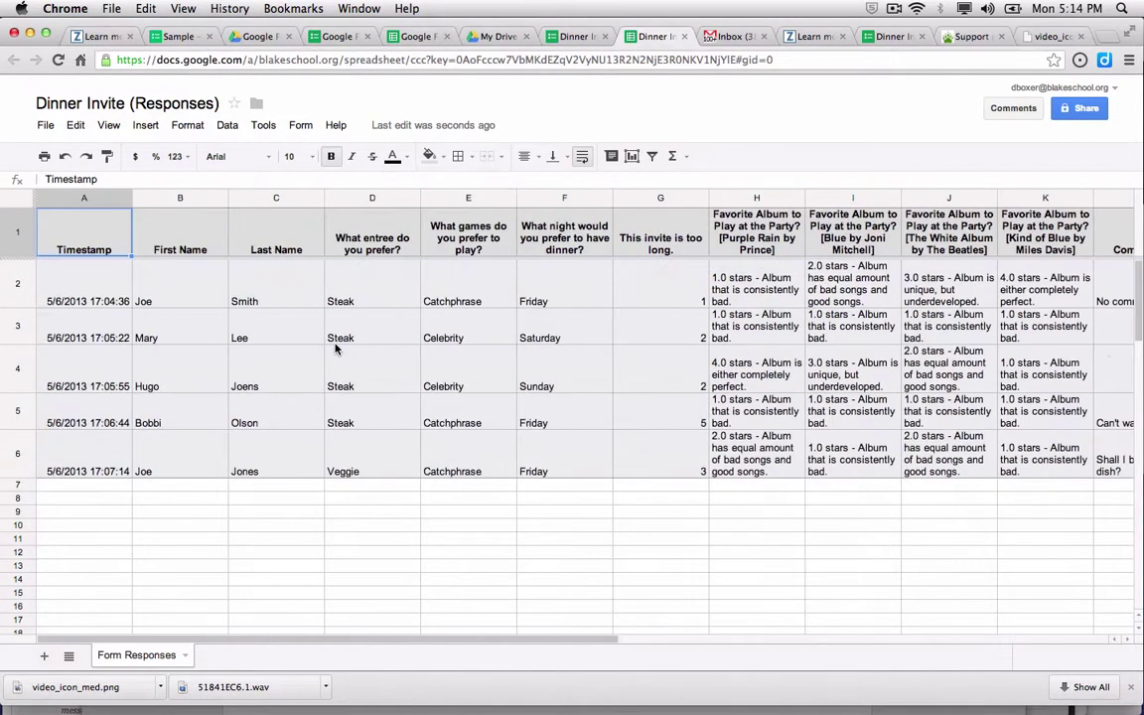
Enter =AVERAGE(G2:G6) in cell G8, giving an average rating of 2.6.
click(663, 505)
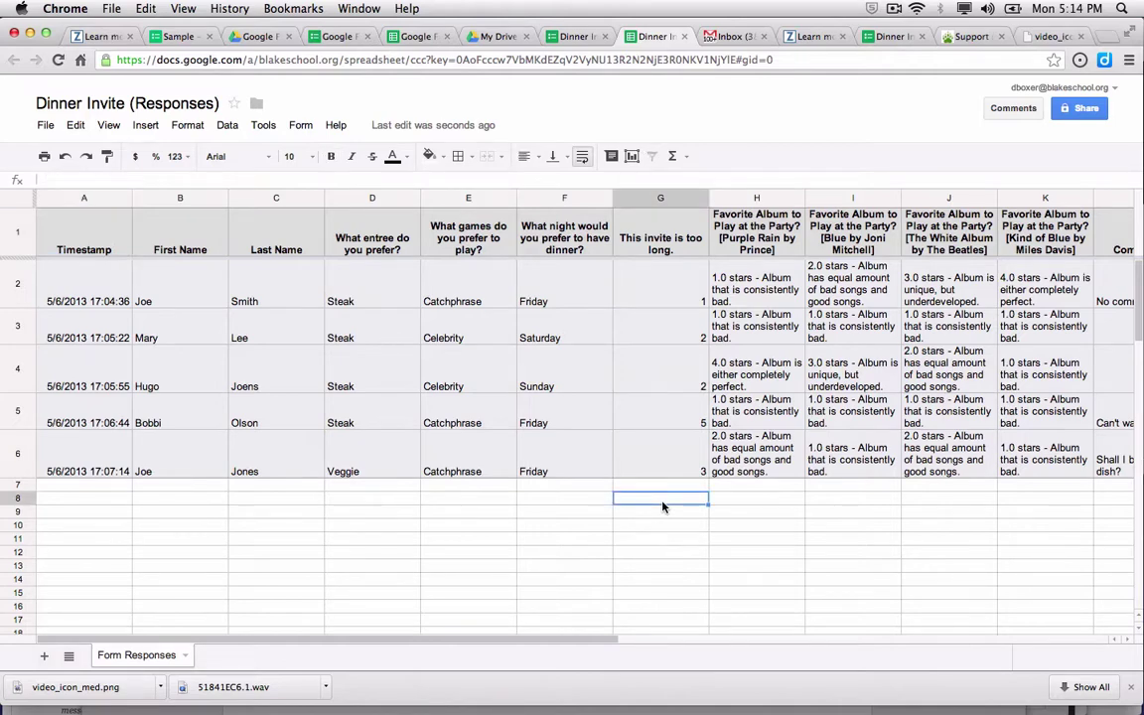
text(=)
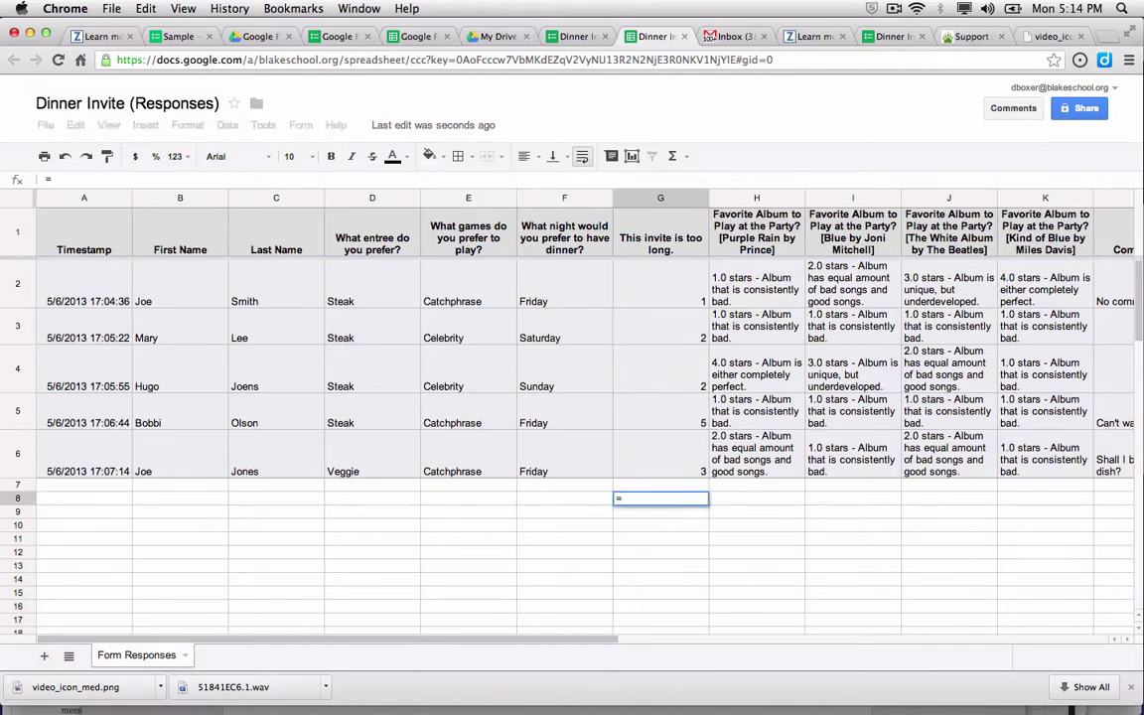
text(aver)
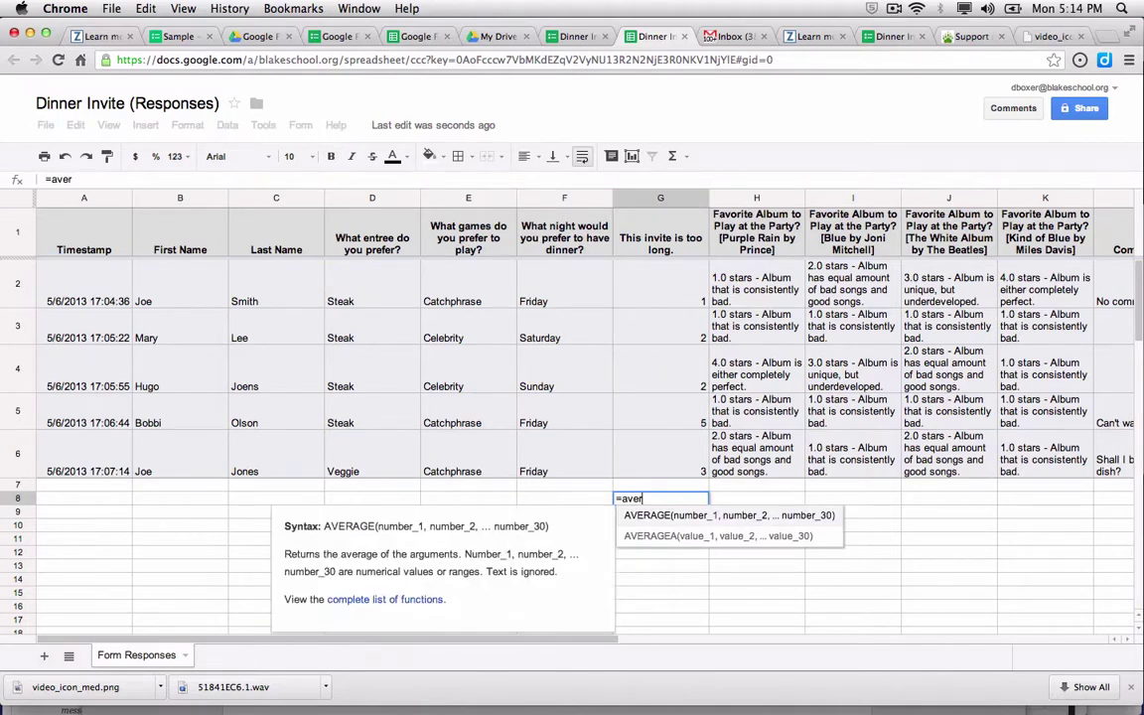
click(654, 517)
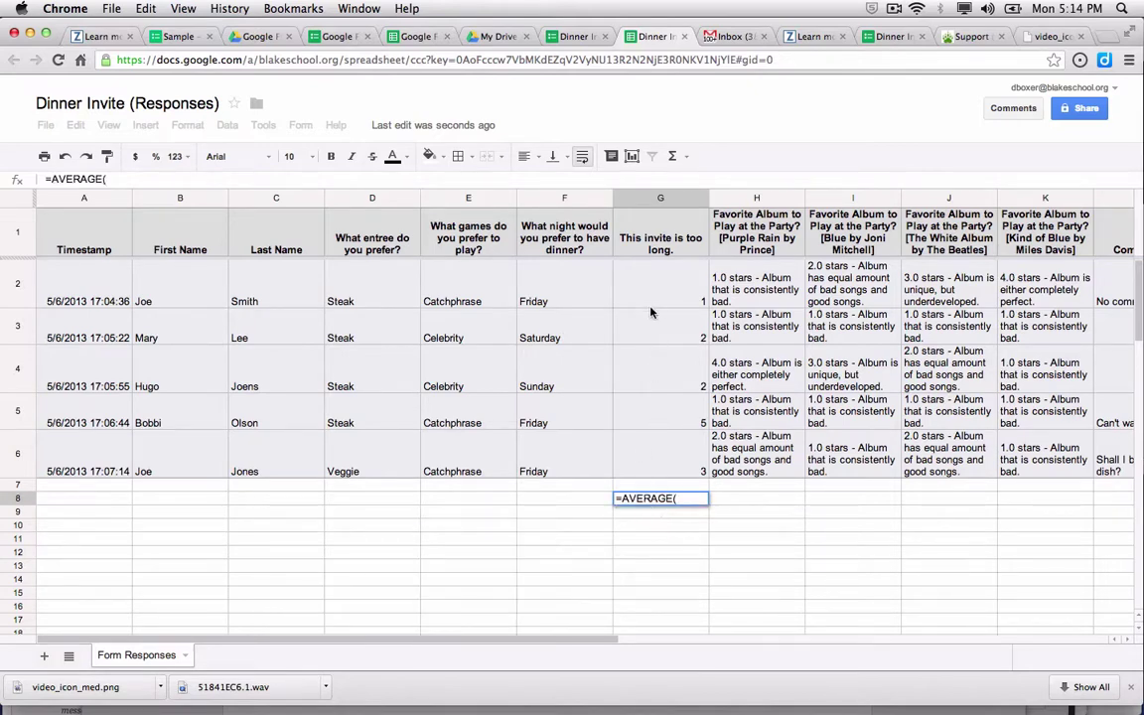
drag(646, 294, 635, 449)
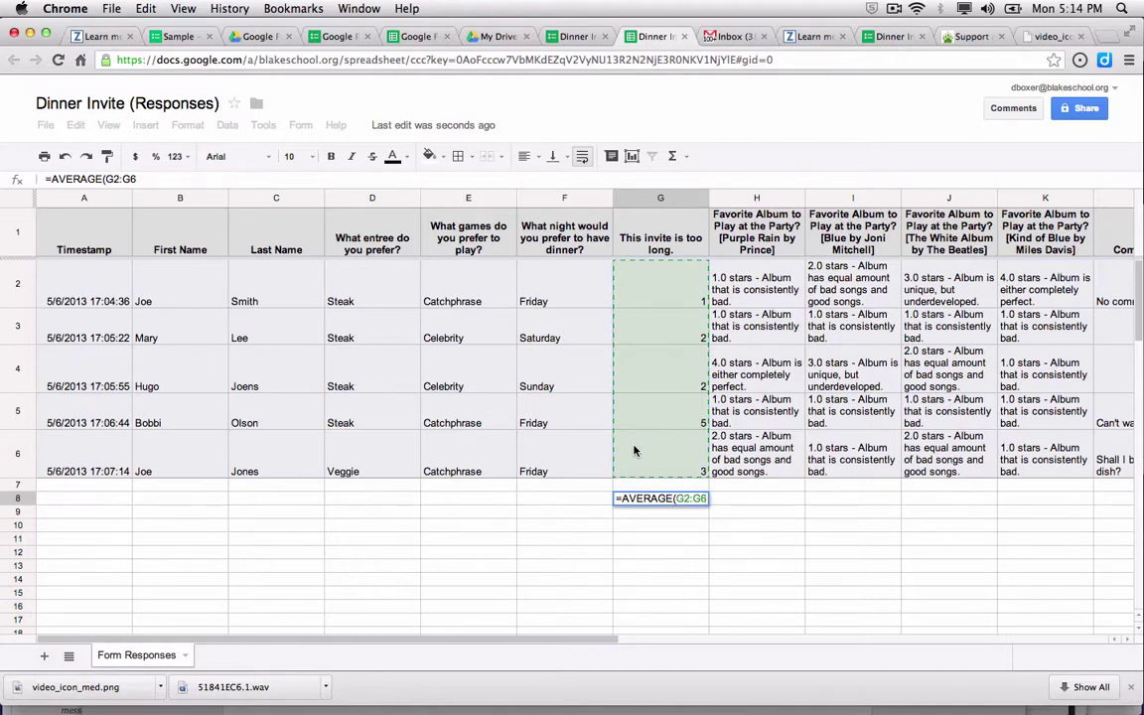
key(Return)
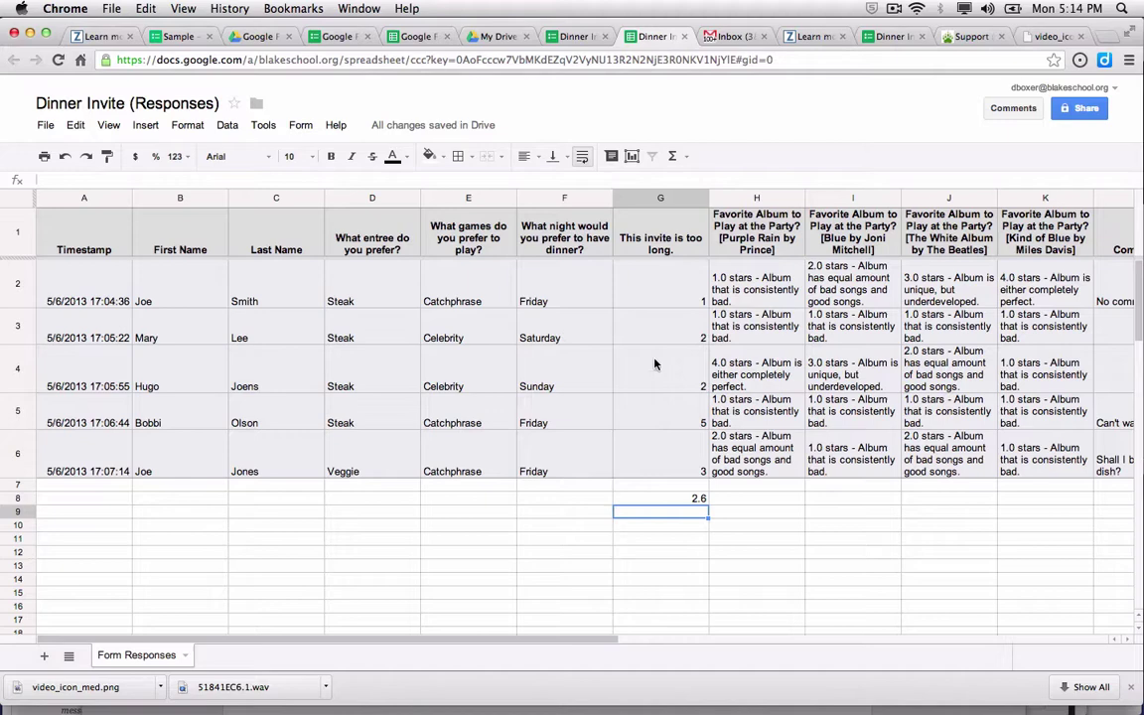
click(566, 33)
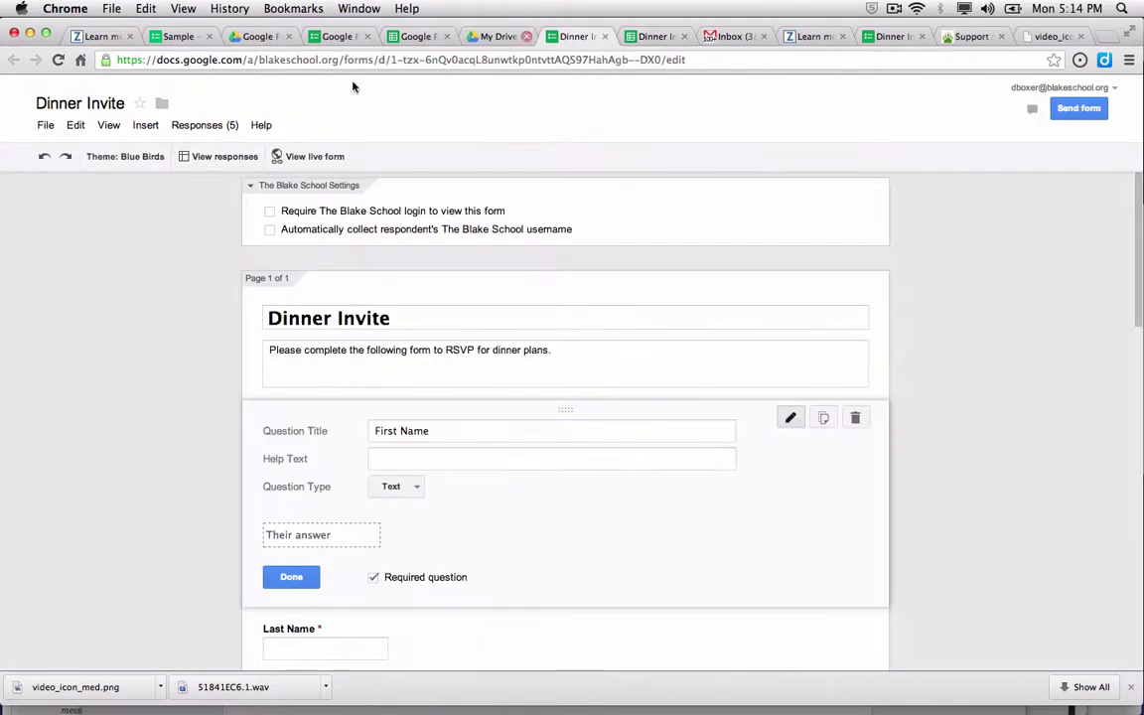
click(189, 124)
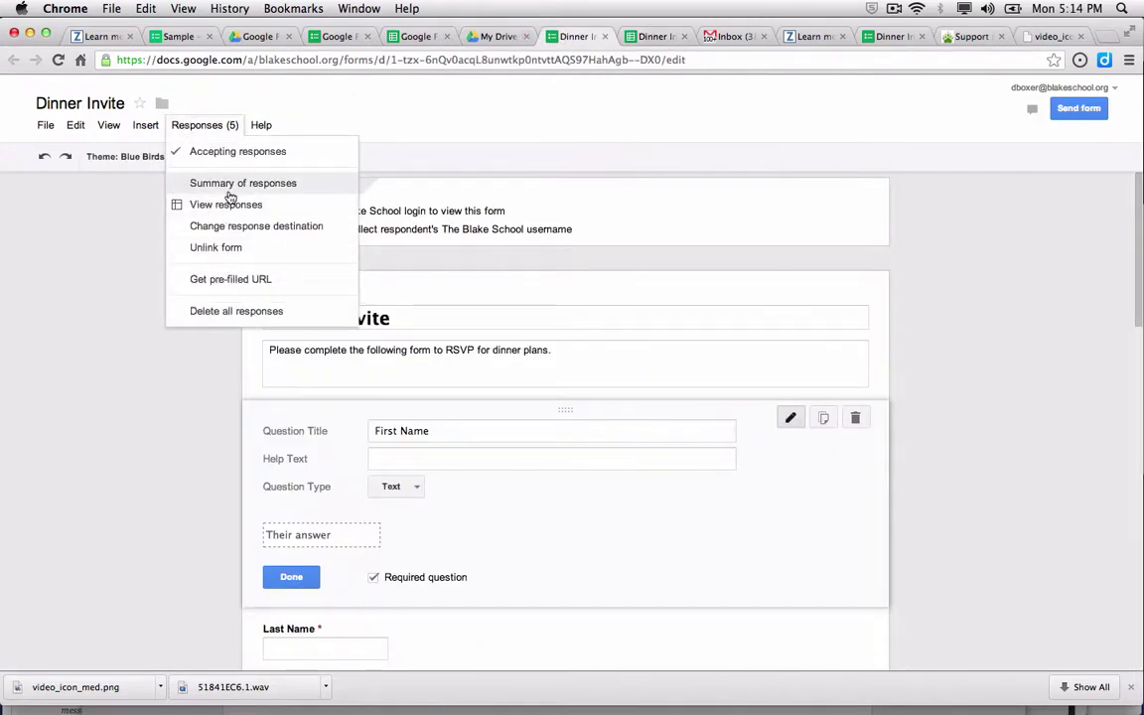
click(342, 115)
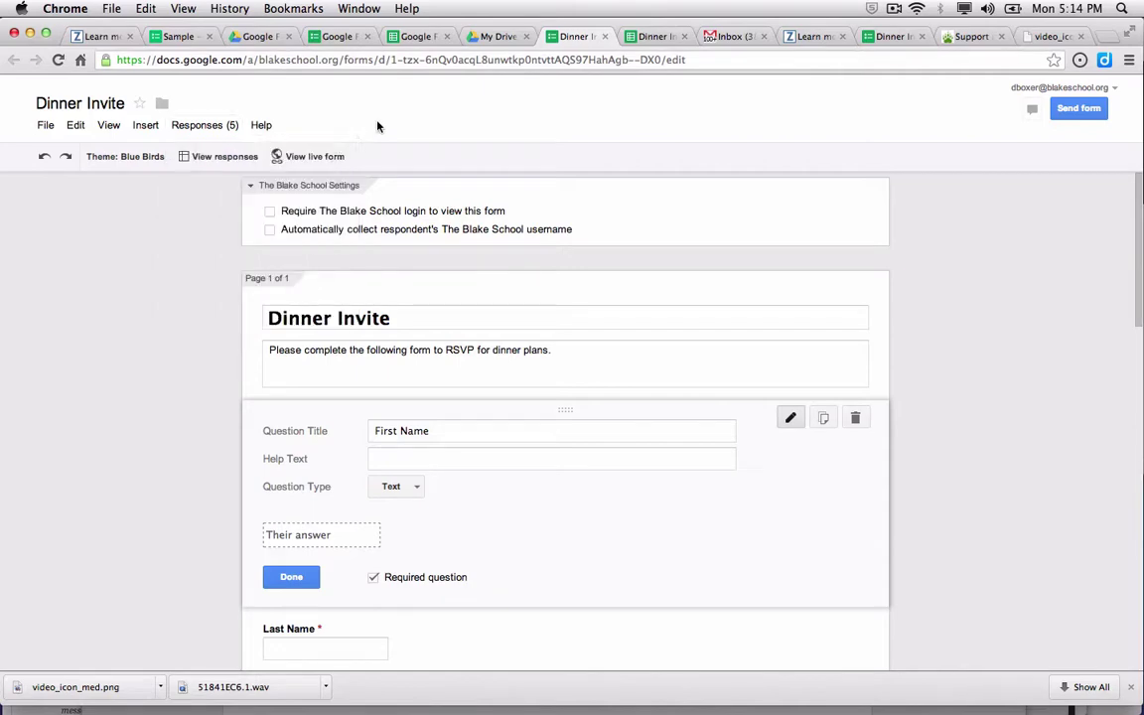